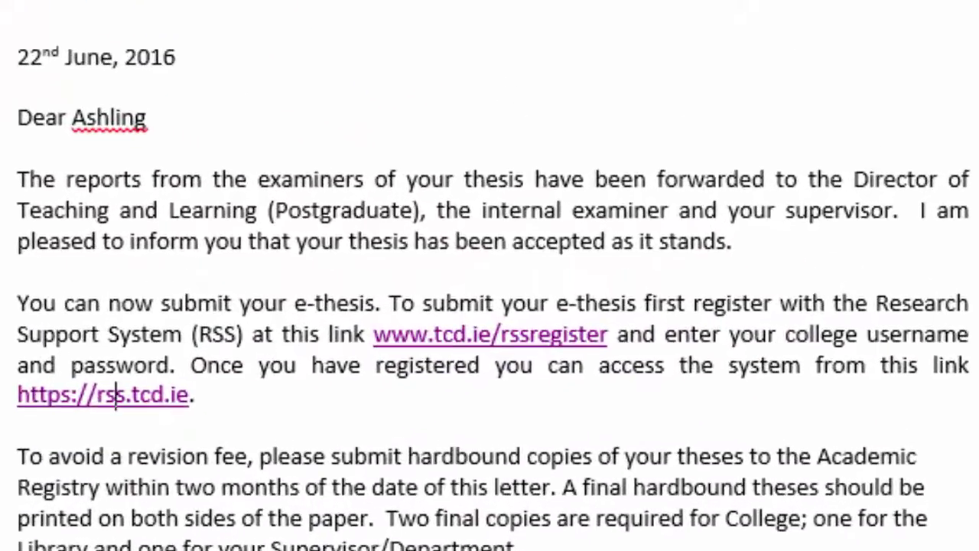
pyautogui.keyDown('ctrl'); pyautogui.click(507, 336); pyautogui.keyUp('ctrl')
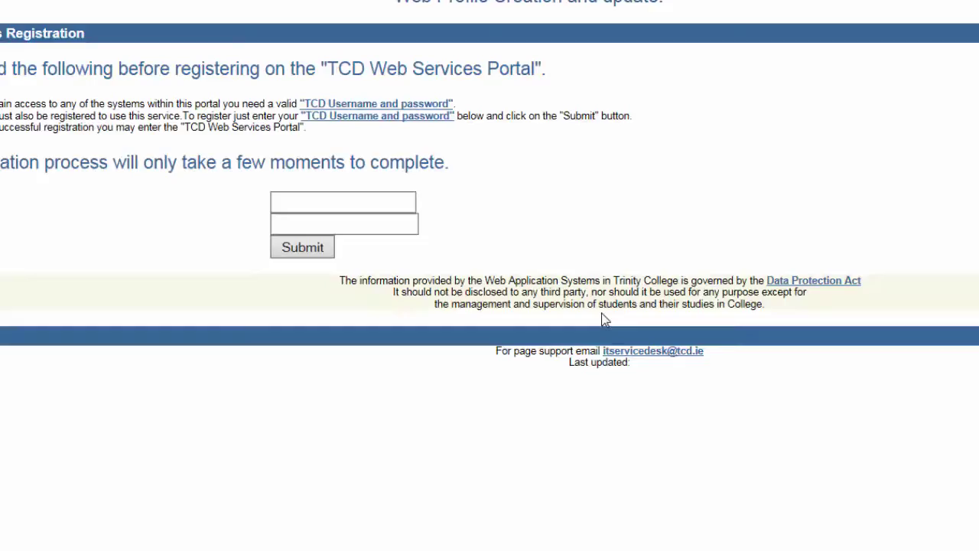
# Step: Select the username and then the password field on the TCD Web Services Portal registration page
pyautogui.click(377, 201)
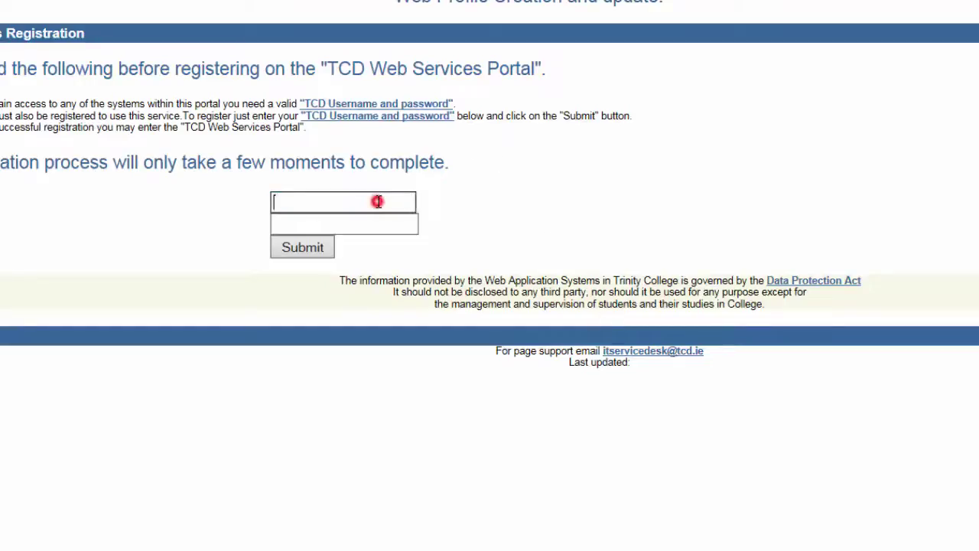
pyautogui.click(381, 220)
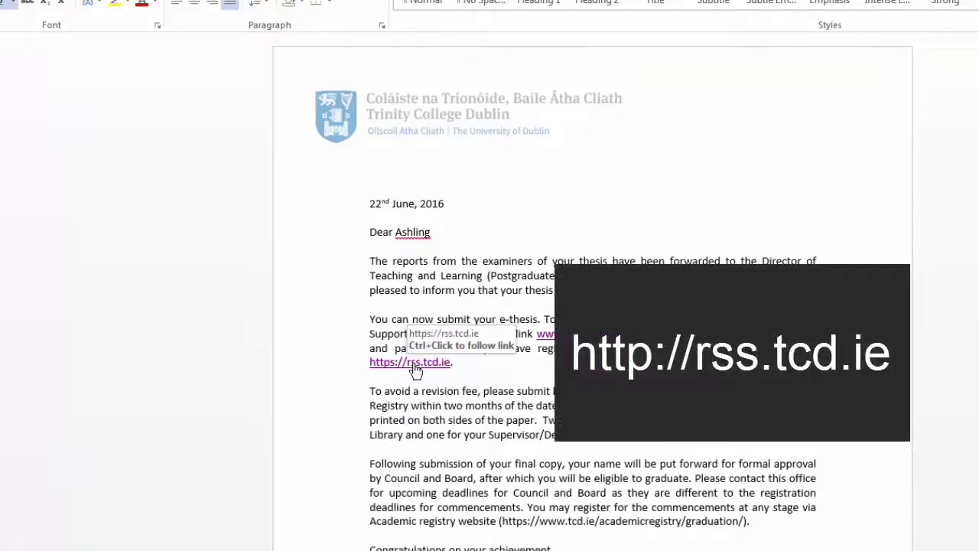
pyautogui.keyDown('ctrl'); pyautogui.click(414, 368); pyautogui.keyUp('ctrl')
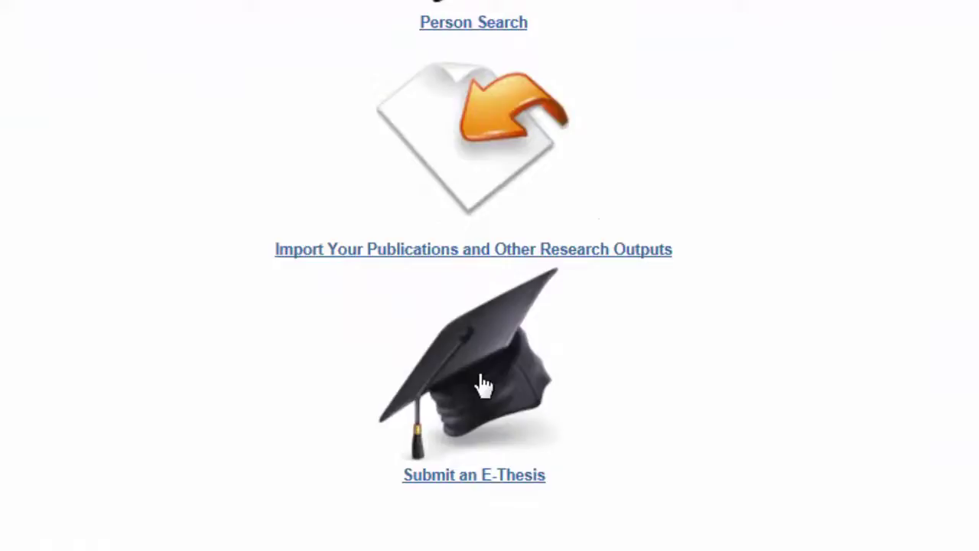
# Step: Start a new submission with the Submit an E-Thesis icon on the RSS Launcher
pyautogui.click(484, 385)
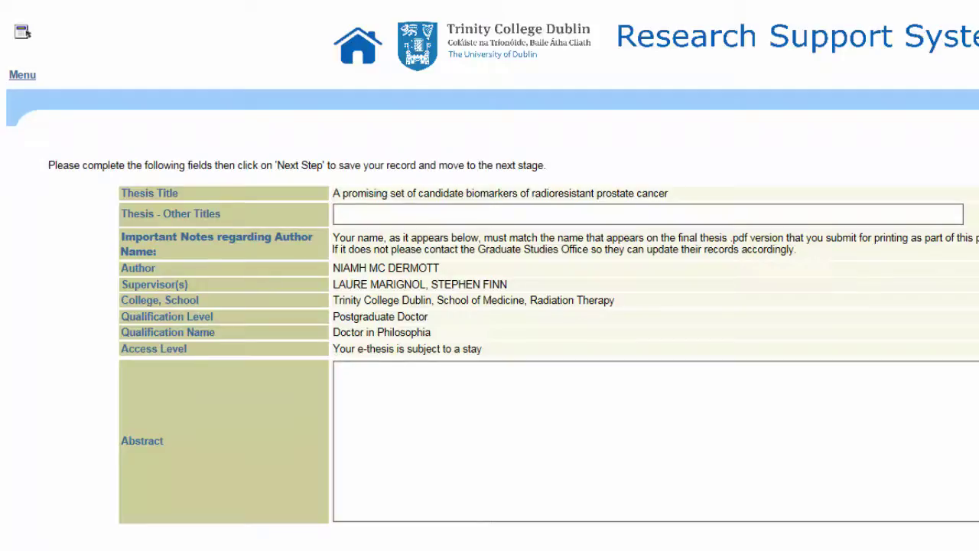
# Step: Go into the Abstract box, then save the thesis details and advance with Next Step
pyautogui.click(675, 442)
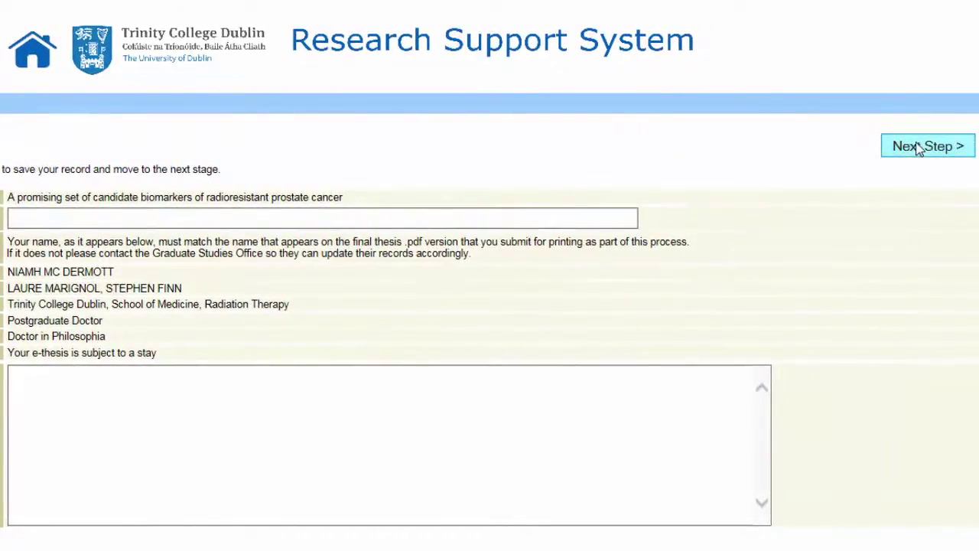
pyautogui.click(918, 148)
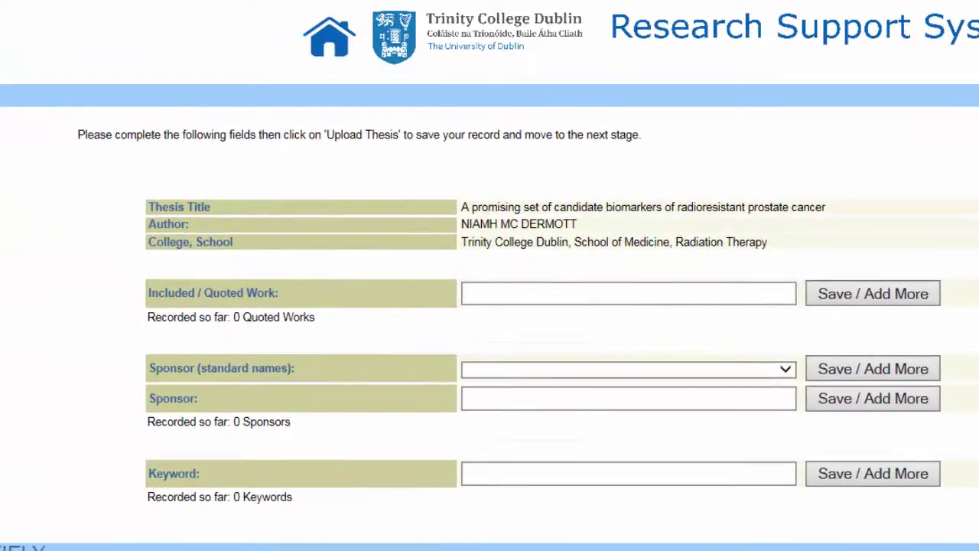
pyautogui.click(752, 287)
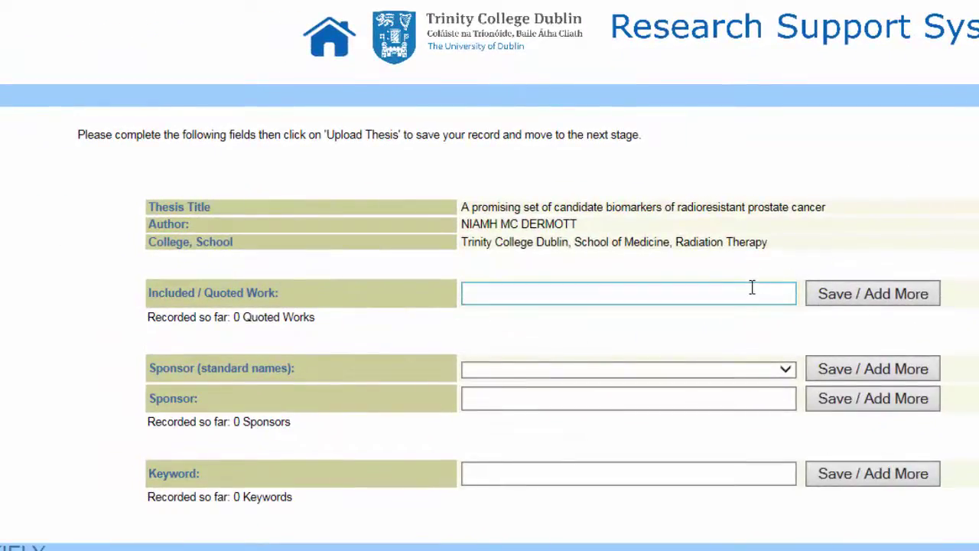
pyautogui.click(743, 294)
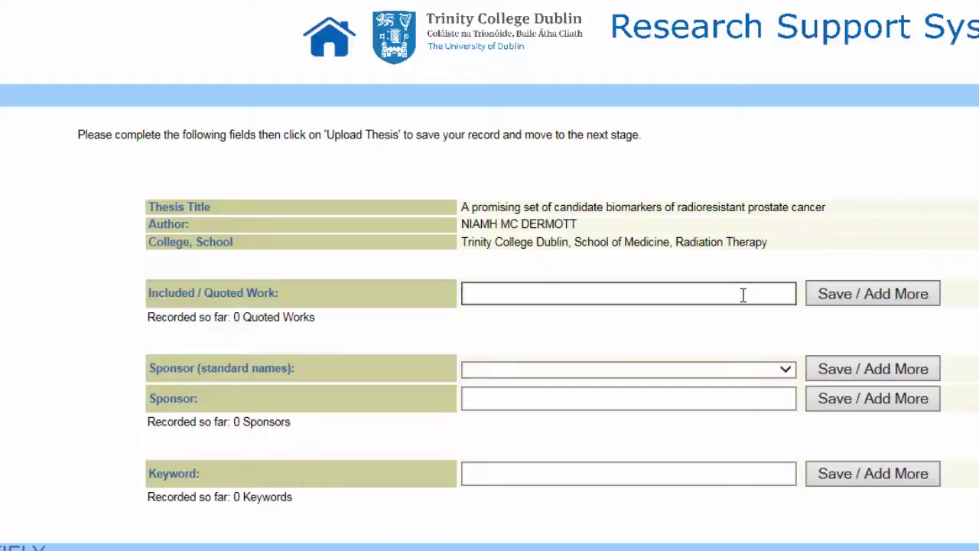
pyautogui.click(723, 369)
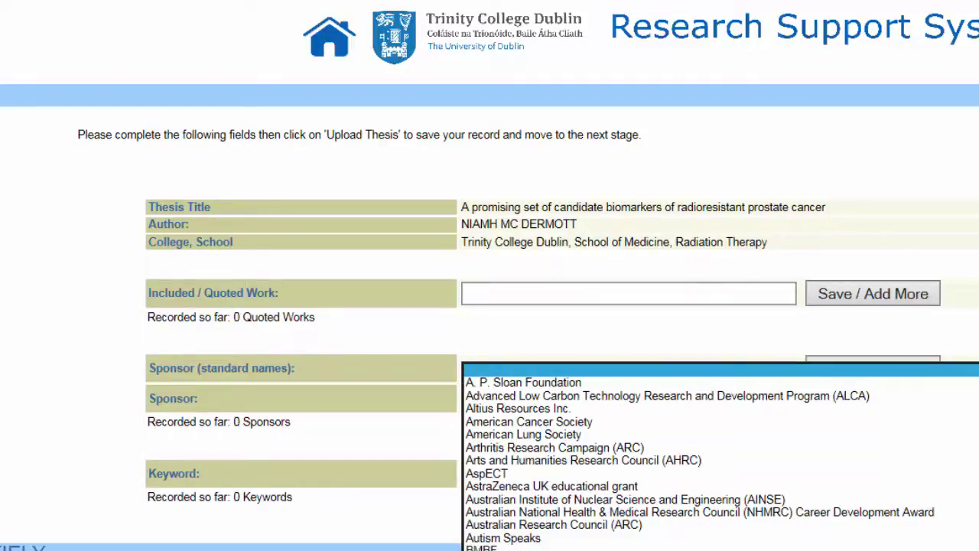
pyautogui.scroll(-20, 719, 456)
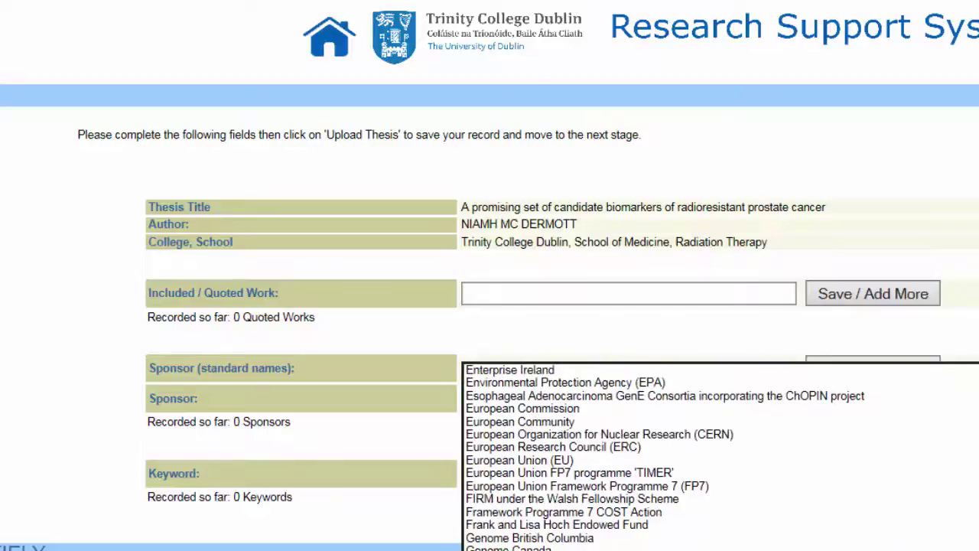
pyautogui.press('Escape')
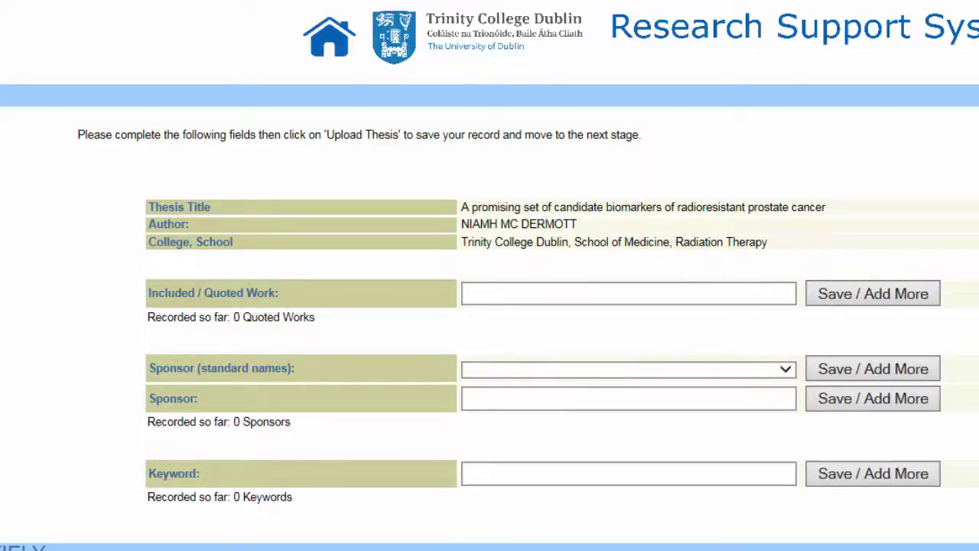
pyautogui.click(784, 473)
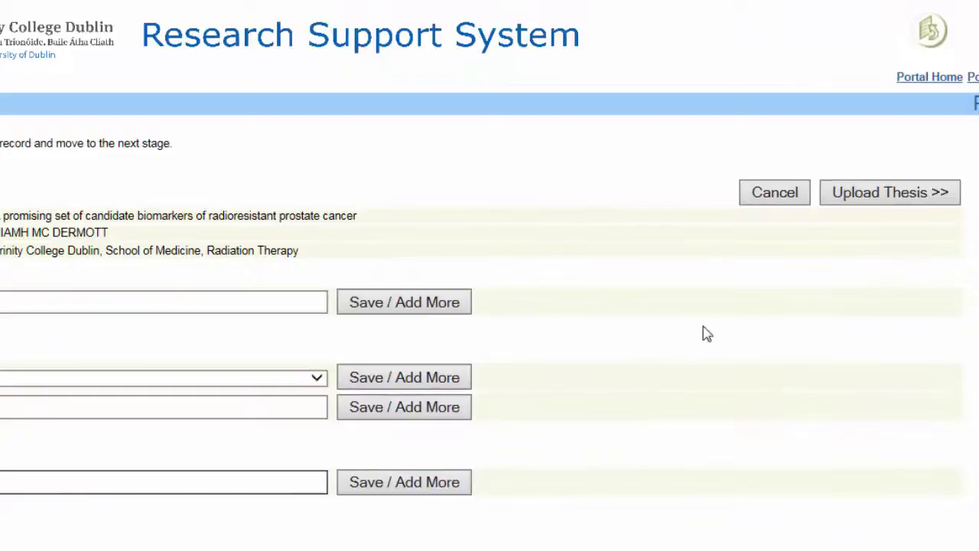
# Step: Save the thesis record and advance to TARA's Upload File(s) step with Upload Thesis
pyautogui.click(887, 193)
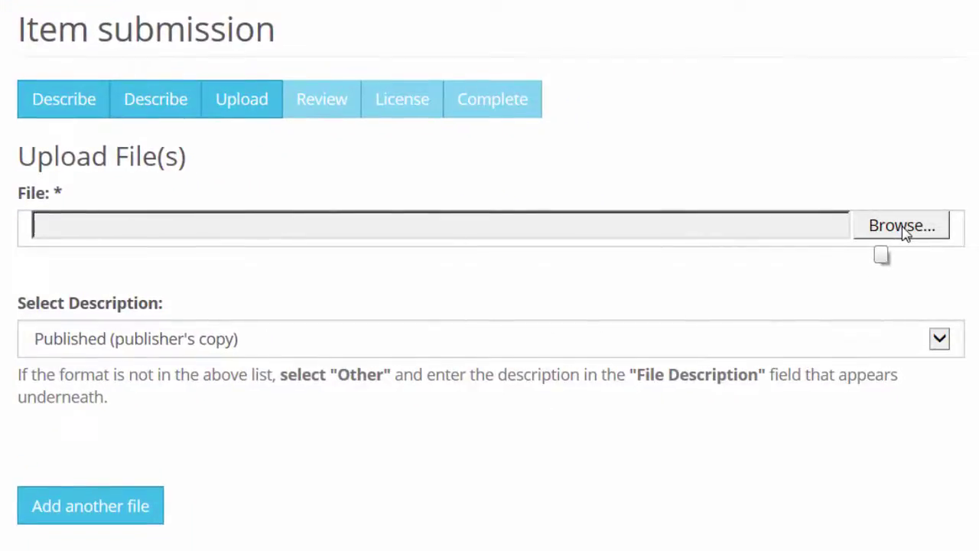
# Step: Choose Thesis.pdf from the etheses video folder as the file to upload
pyautogui.click(904, 231)
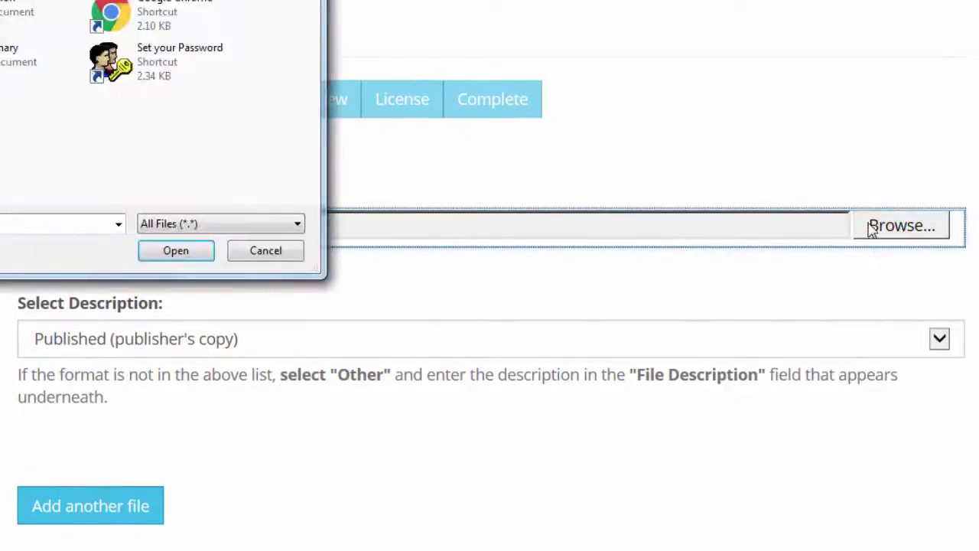
pyautogui.click(175, 250)
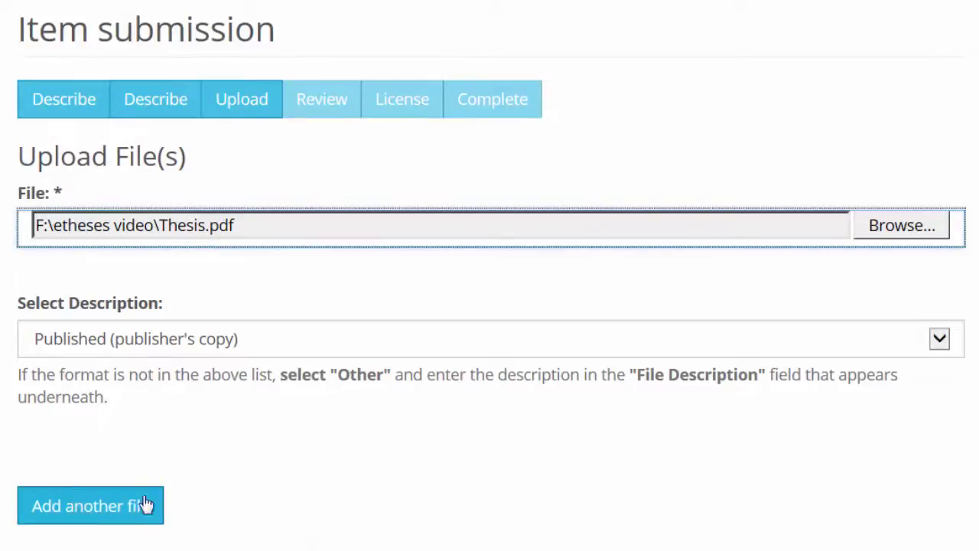
# Step: Check the review page listing Thesis.pdf as Adobe PDF, then continue to the Distribution License step
pyautogui.click(272, 517)
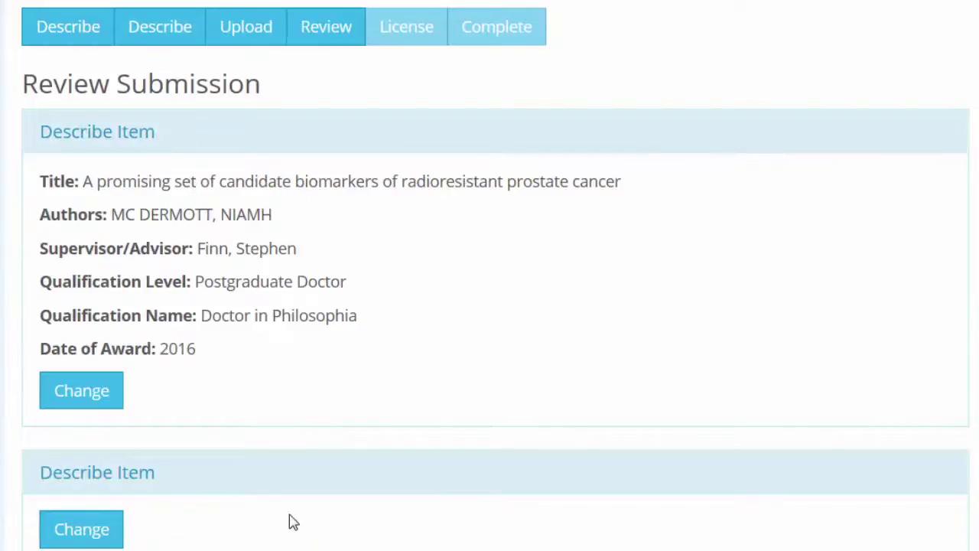
pyautogui.scroll(-3, 578, 269)
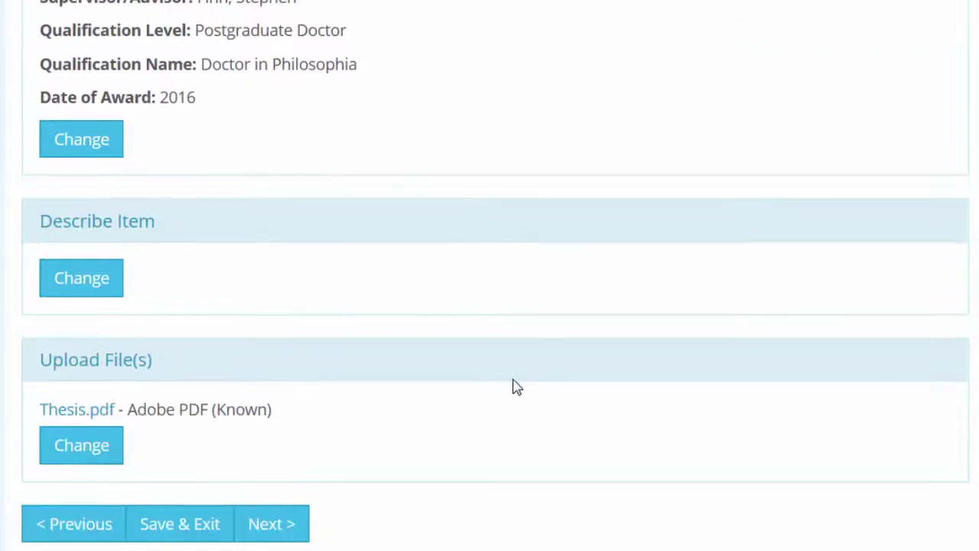
pyautogui.scroll(2, 512, 388)
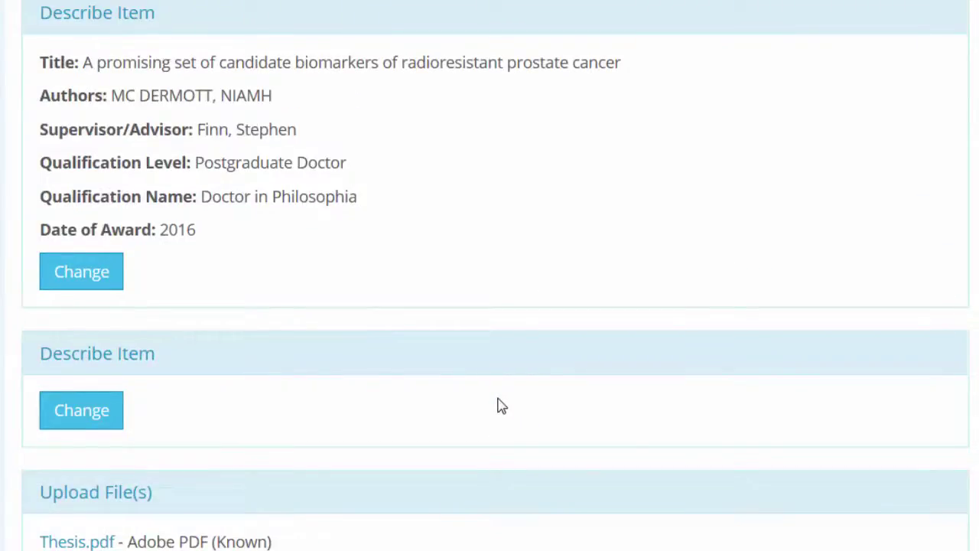
pyautogui.scroll(-2, 501, 406)
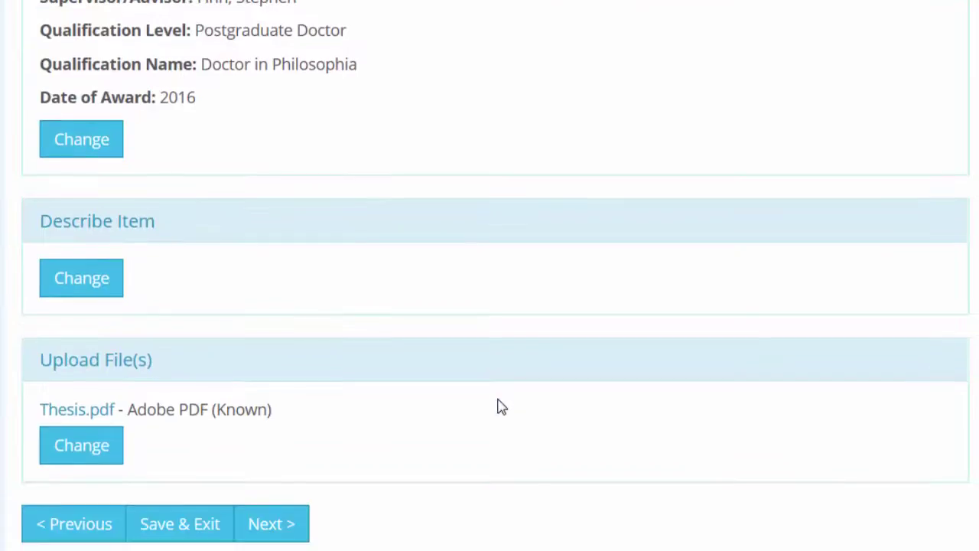
pyautogui.click(272, 524)
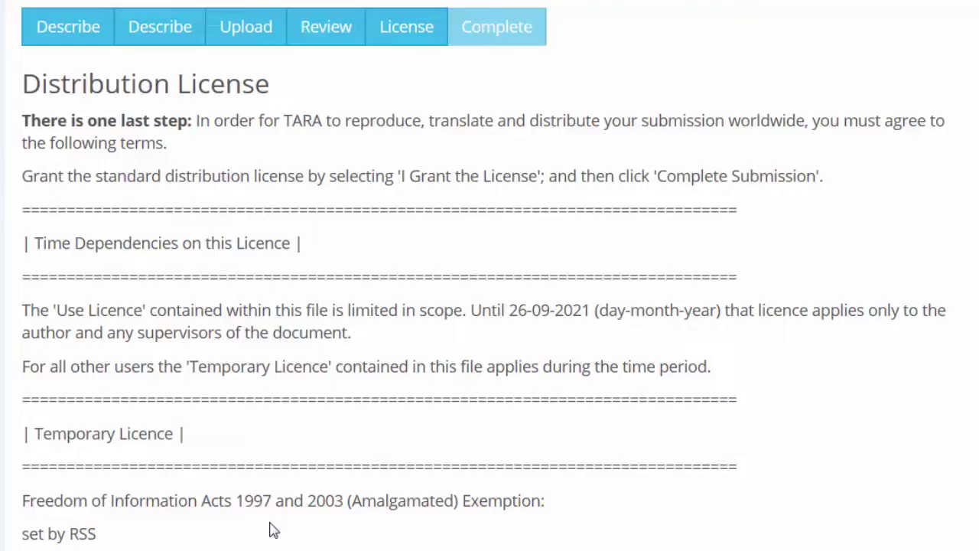
# Step: Scroll to the end of the deposit agreement, tick 'I Grant the License' and finish with Complete submission
pyautogui.scroll(-2, 274, 529)
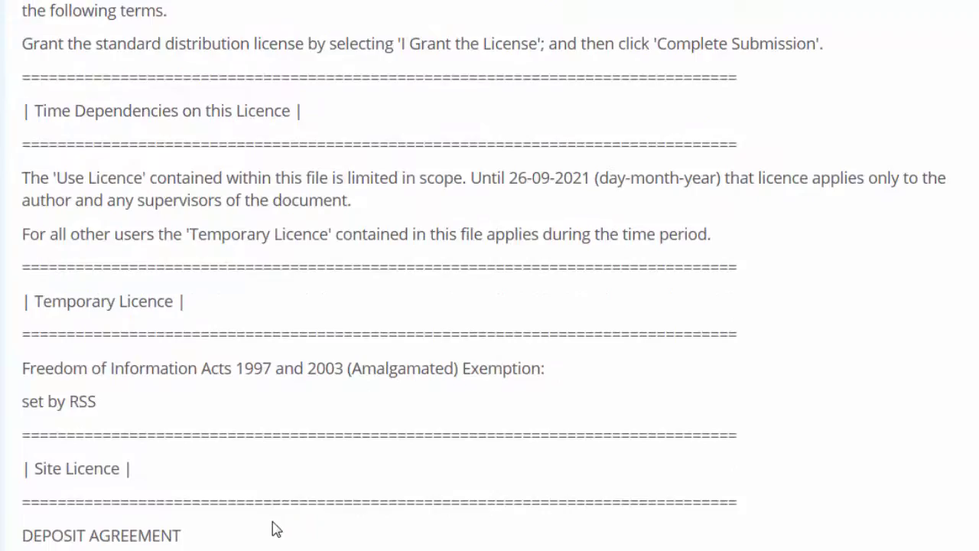
pyautogui.scroll(-2, 276, 529)
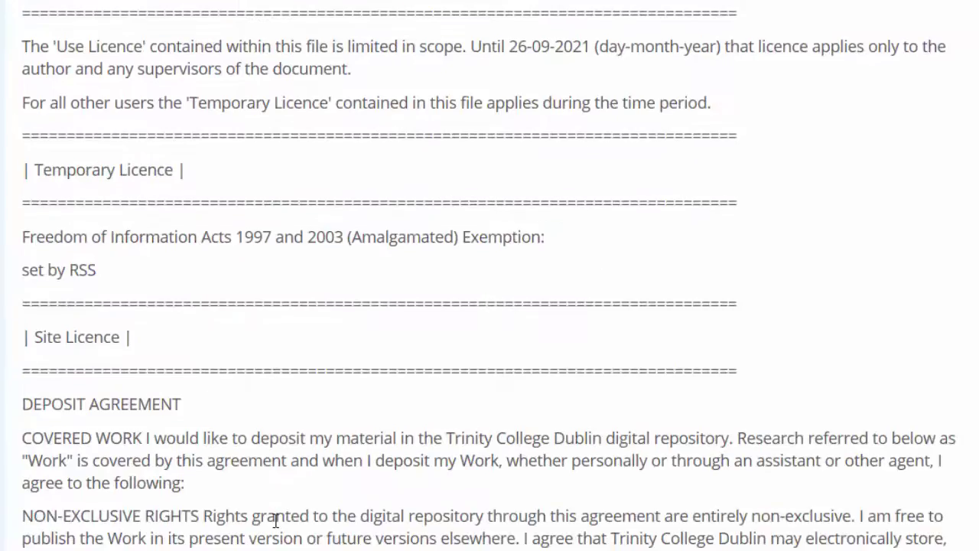
pyautogui.scroll(-2, 276, 521)
pyautogui.scroll(-2, 276, 520)
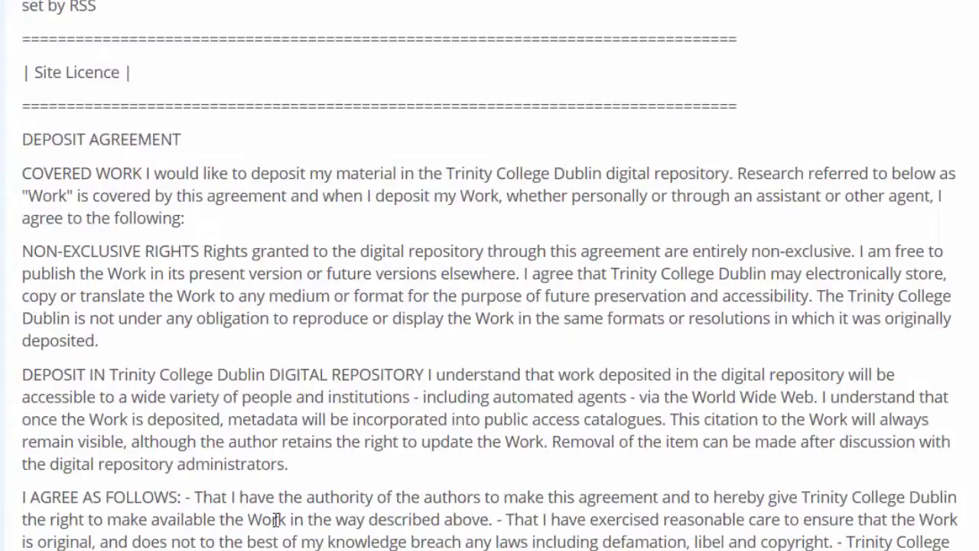
pyautogui.scroll(-2, 276, 521)
pyautogui.scroll(-2, 278, 526)
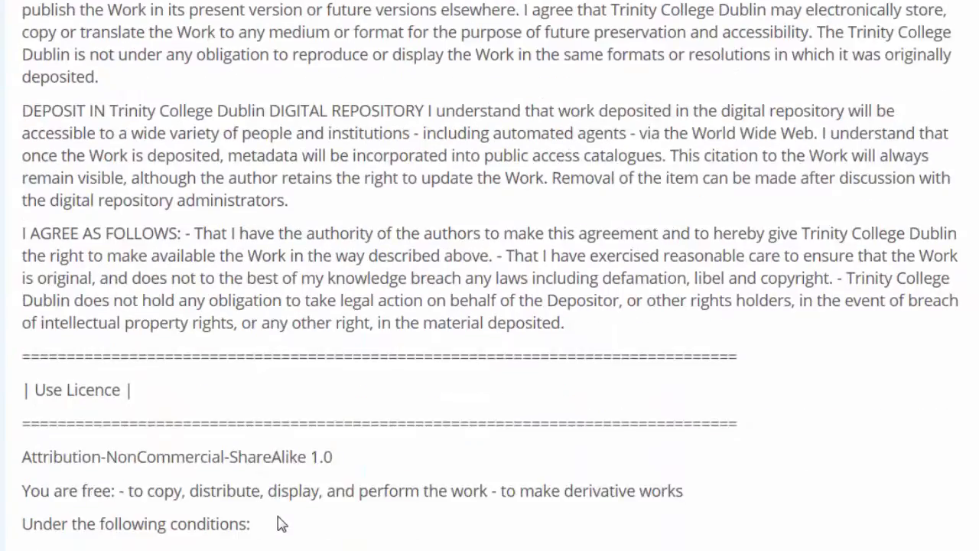
pyautogui.scroll(-2, 280, 524)
pyautogui.scroll(-2, 282, 523)
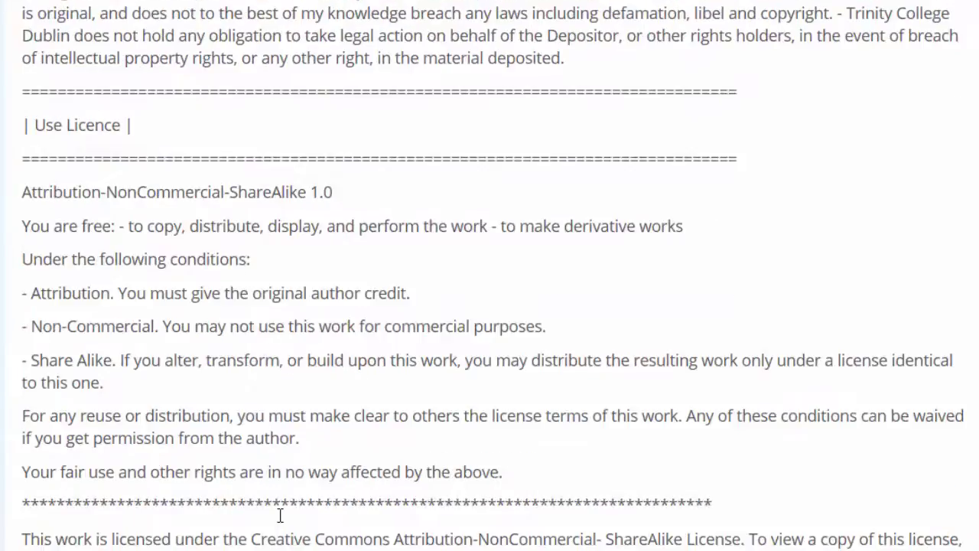
pyautogui.scroll(-2, 280, 515)
pyautogui.scroll(-2, 280, 515)
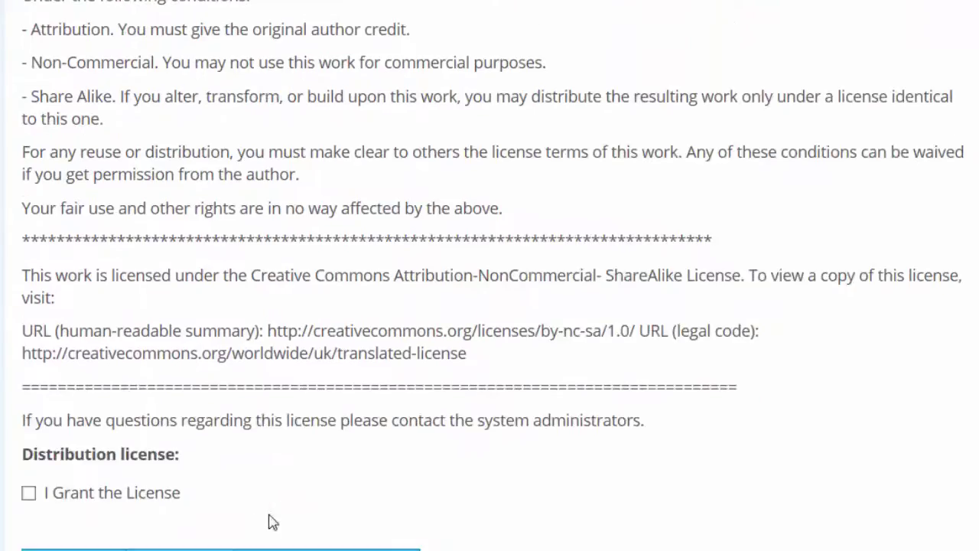
pyautogui.click(29, 494)
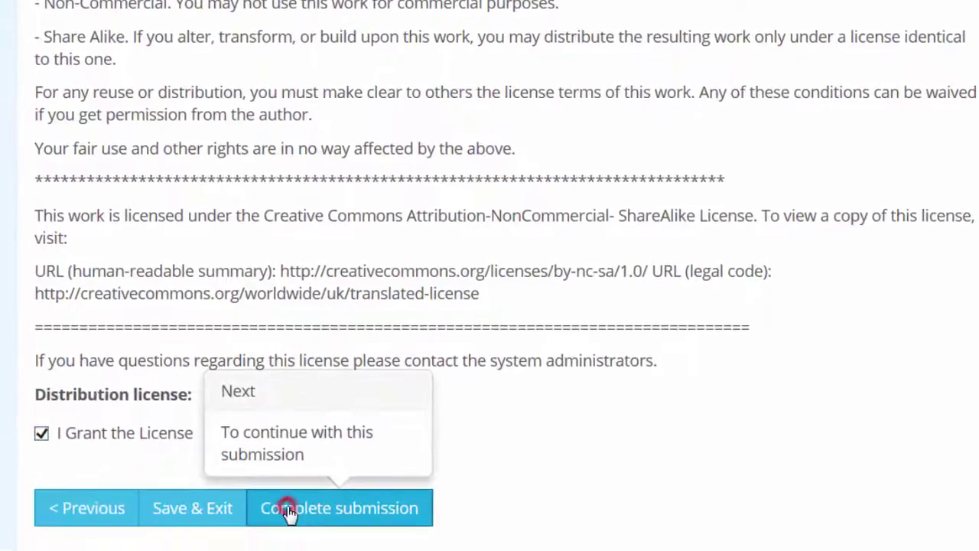
pyautogui.click(284, 528)
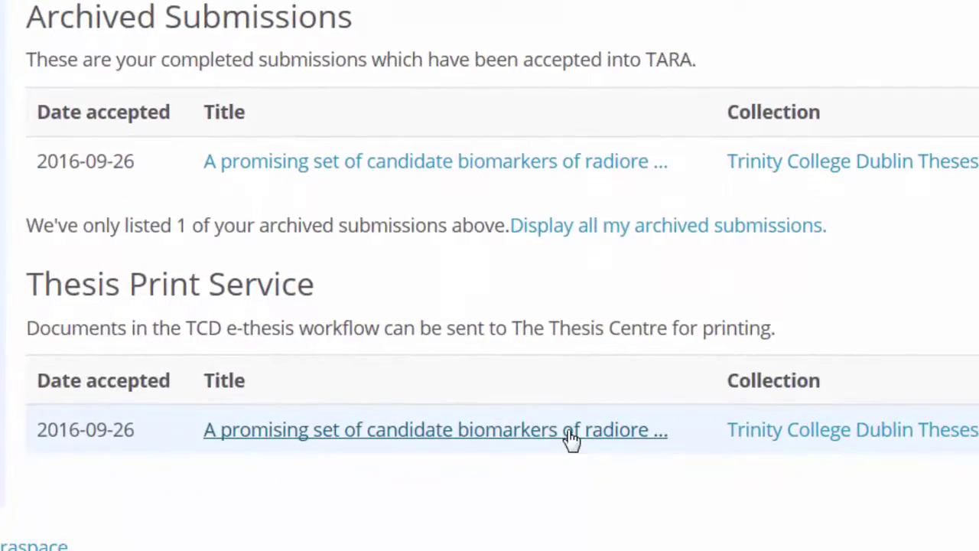
# Step: Open the accepted thesis's title link in the Thesis Print Service table to choose a printing method
pyautogui.click(570, 432)
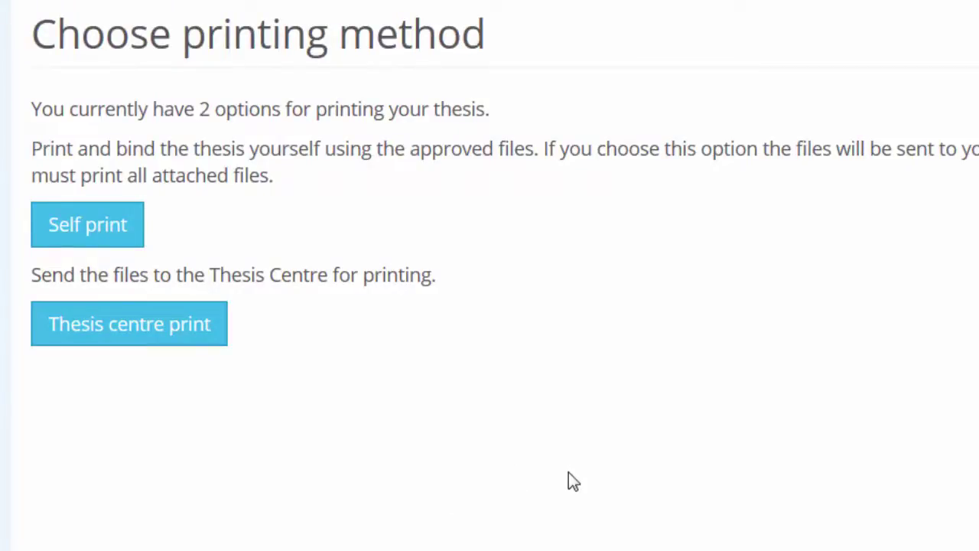
# Step: Pick Thesis Centre print as the printing method for Thesis.pdf in TARA
pyautogui.click(116, 230)
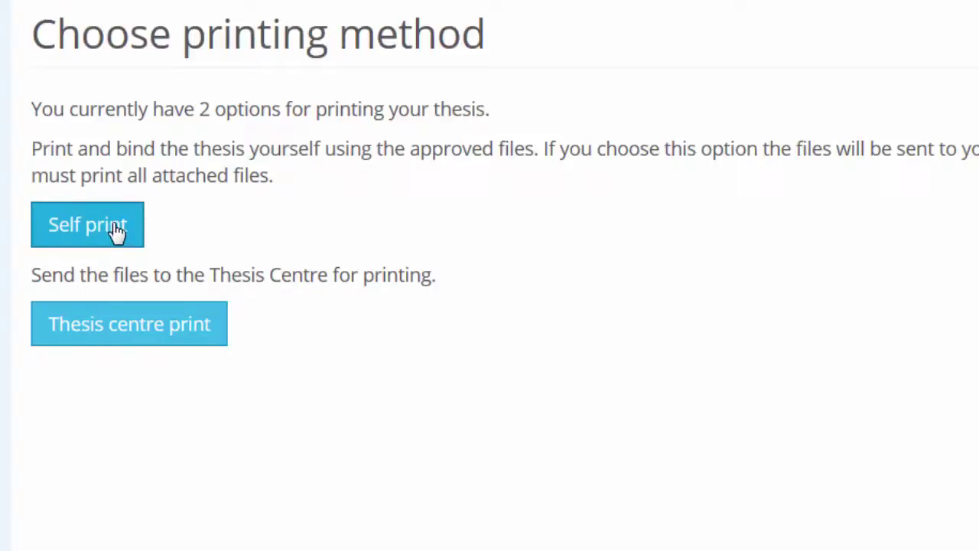
pyautogui.click(116, 229)
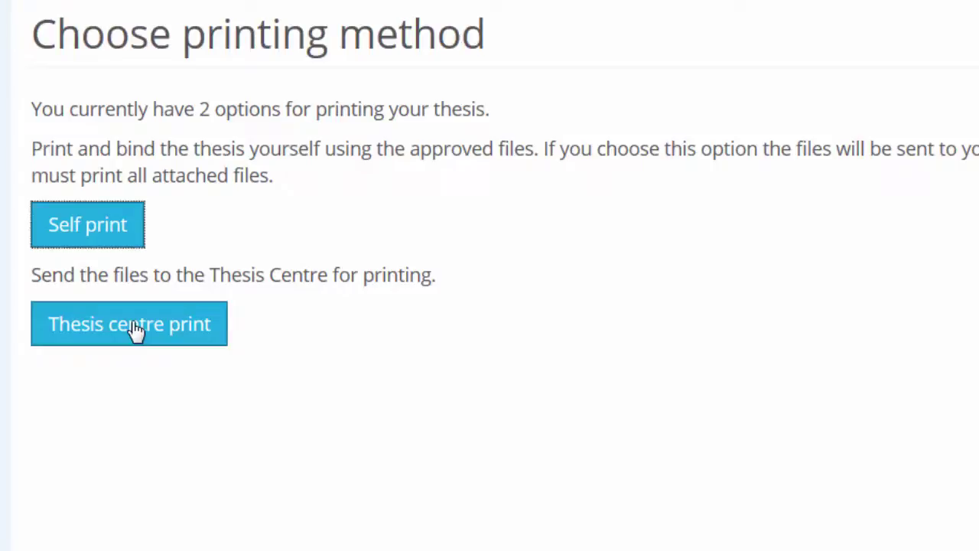
pyautogui.click(136, 330)
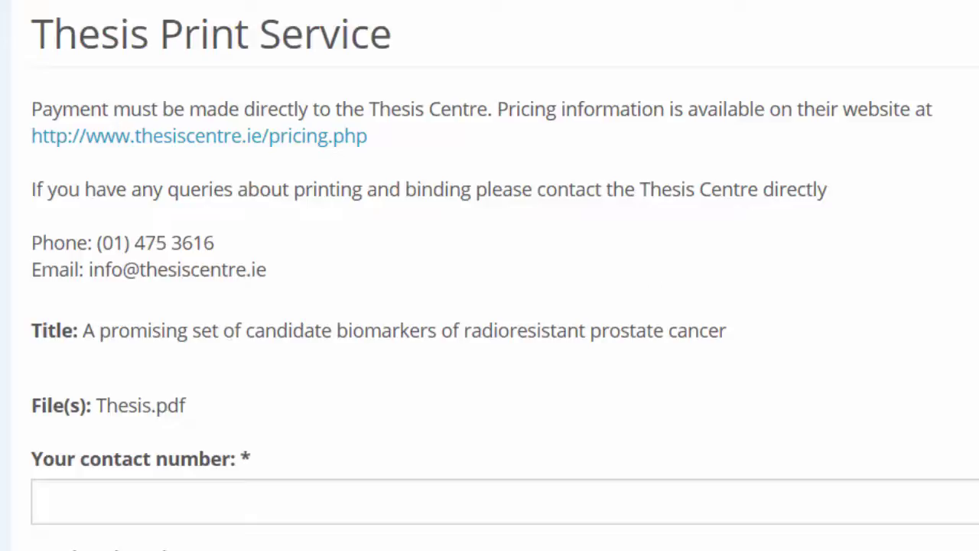
# Step: Send the print order with 48-hour service, 2 hard bound copies and cash payment
pyautogui.scroll(-3, 505, 275)
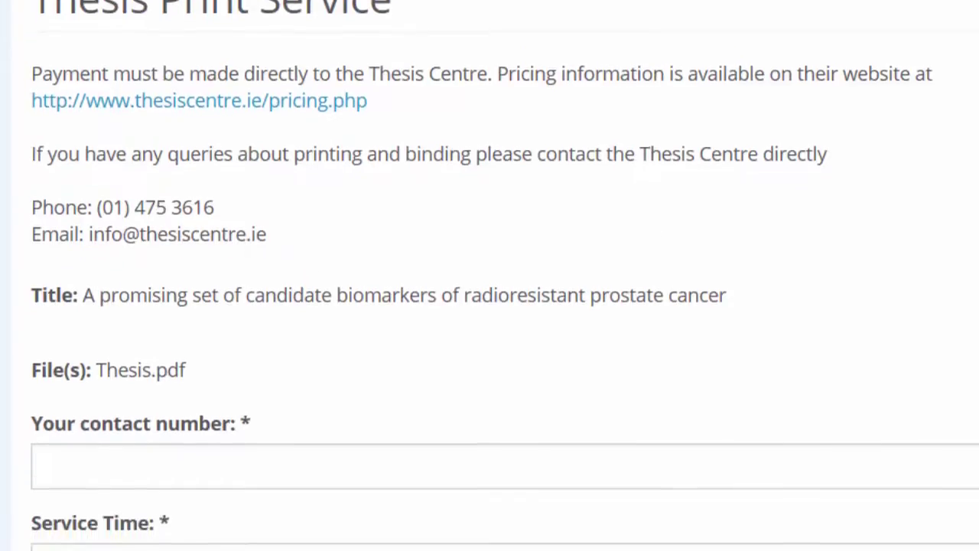
pyautogui.scroll(-5, 505, 275)
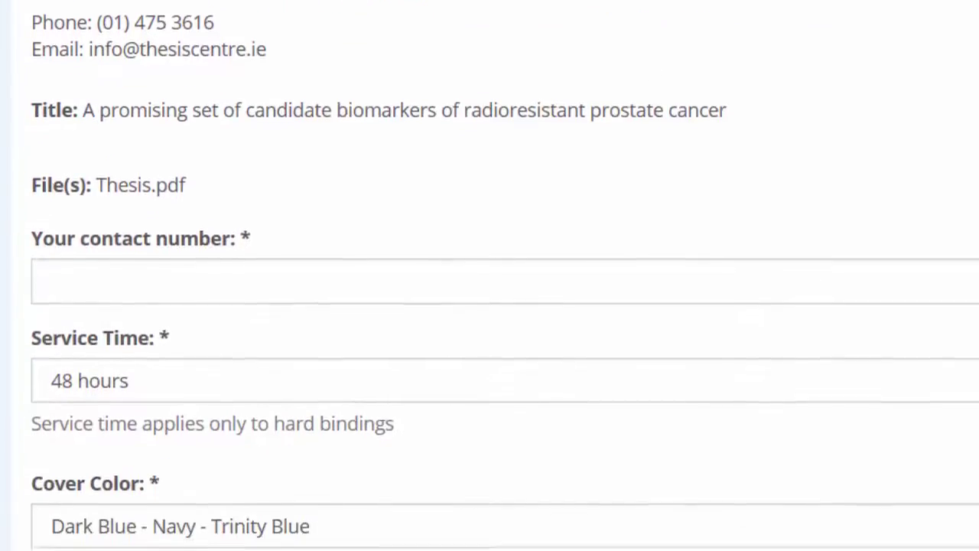
pyautogui.scroll(-3, 505, 275)
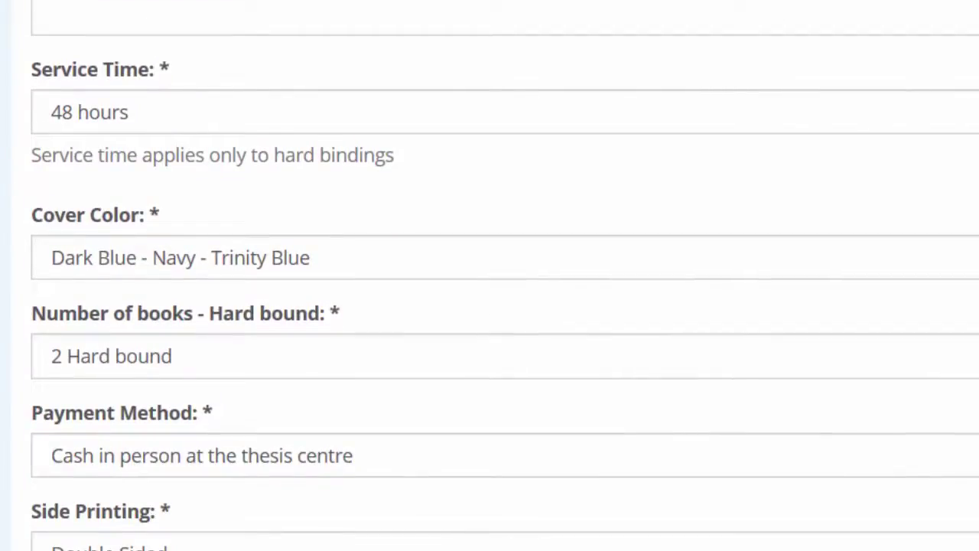
pyautogui.click(239, 120)
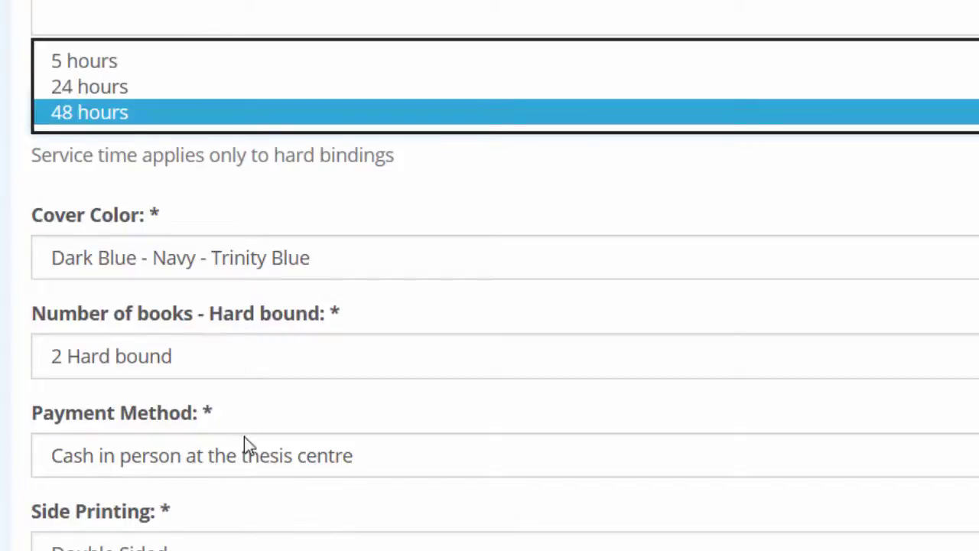
pyautogui.click(263, 458)
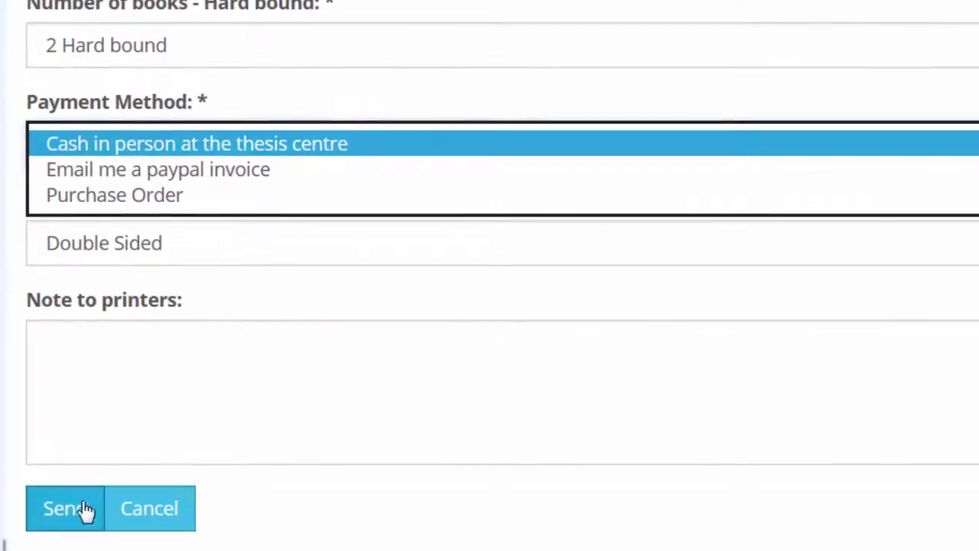
pyautogui.click(47, 523)
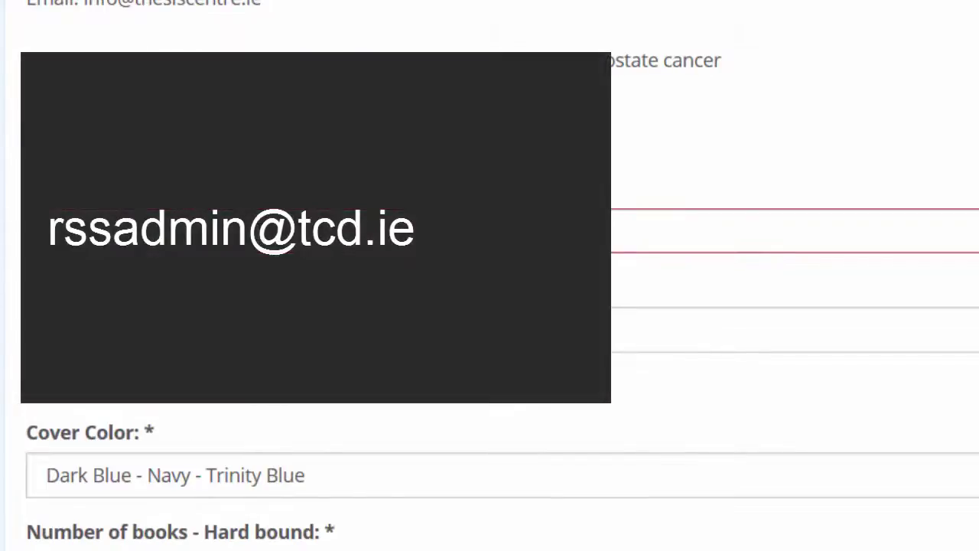